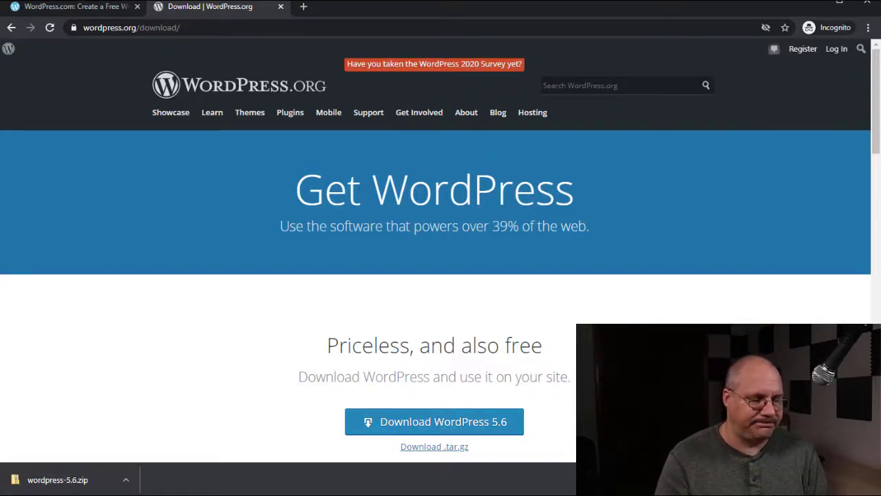
# - Switch to File Explorer's Downloads folder, open the wordpress folder inside wordpress-5.6.zip, and select all of its contents
pyautogui.click(322, 495)
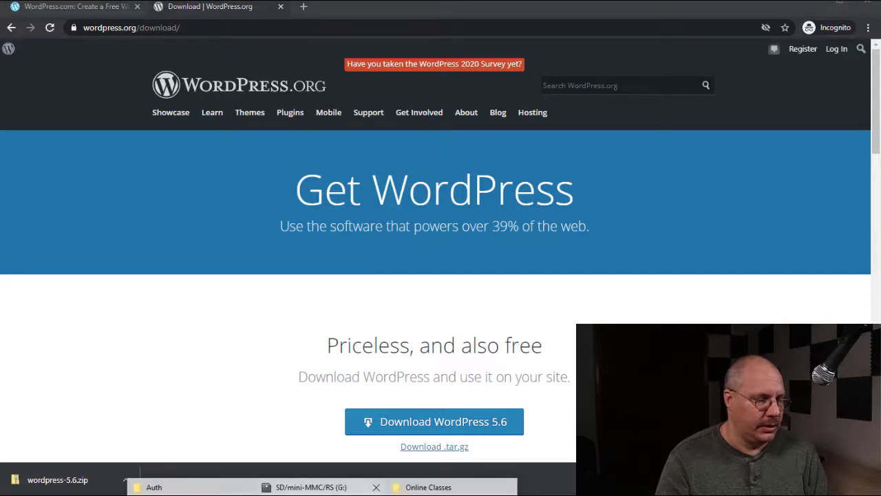
pyautogui.click(454, 494)
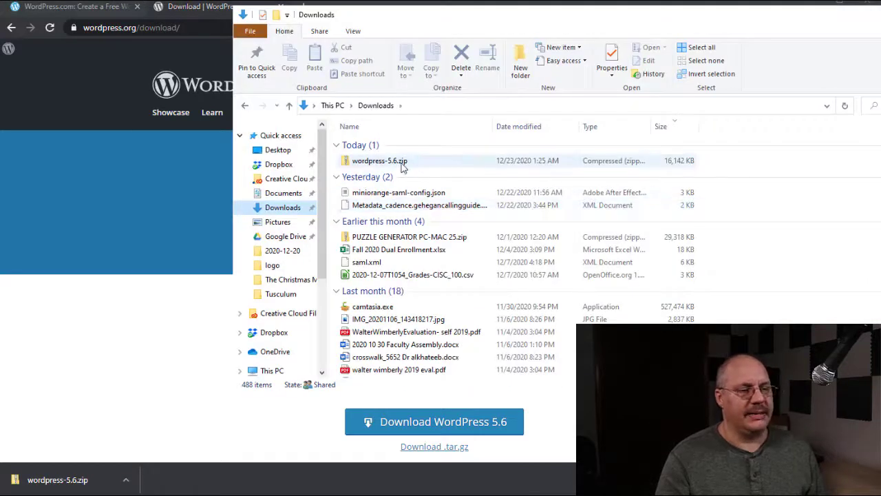
pyautogui.click(402, 164)
pyautogui.doubleClick(402, 164)
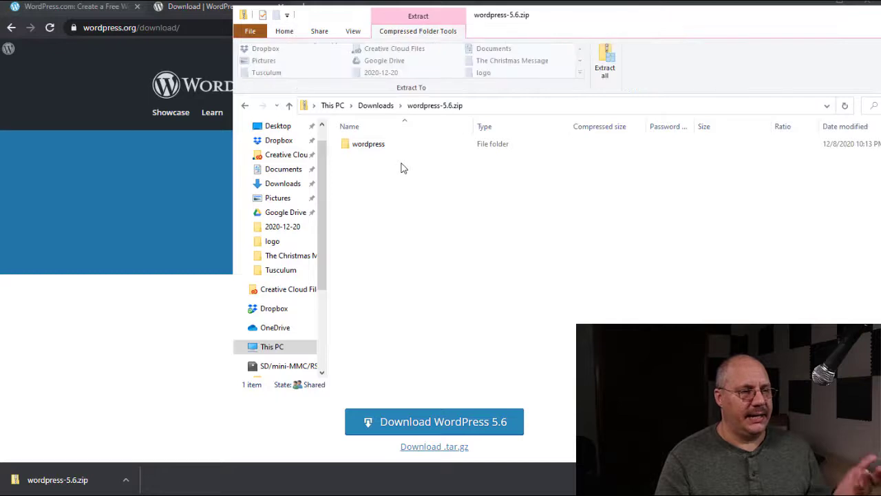
pyautogui.doubleClick(376, 149)
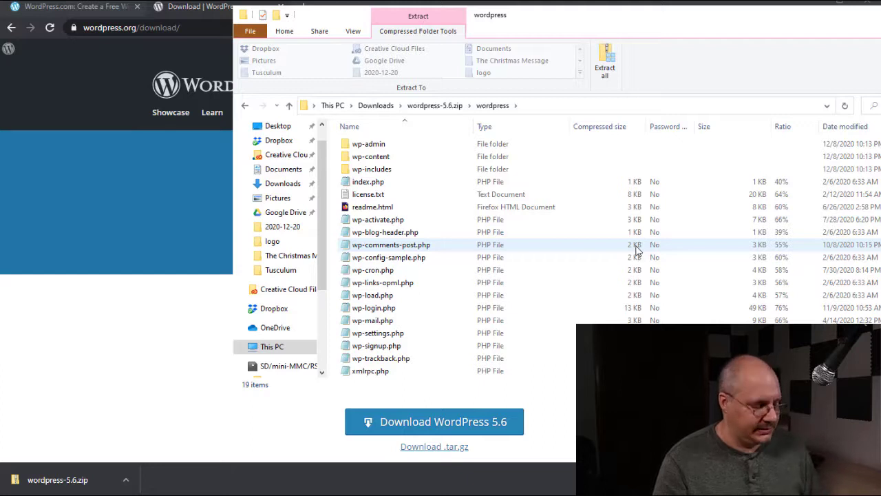
pyautogui.hotkey('ctrl', 'a')
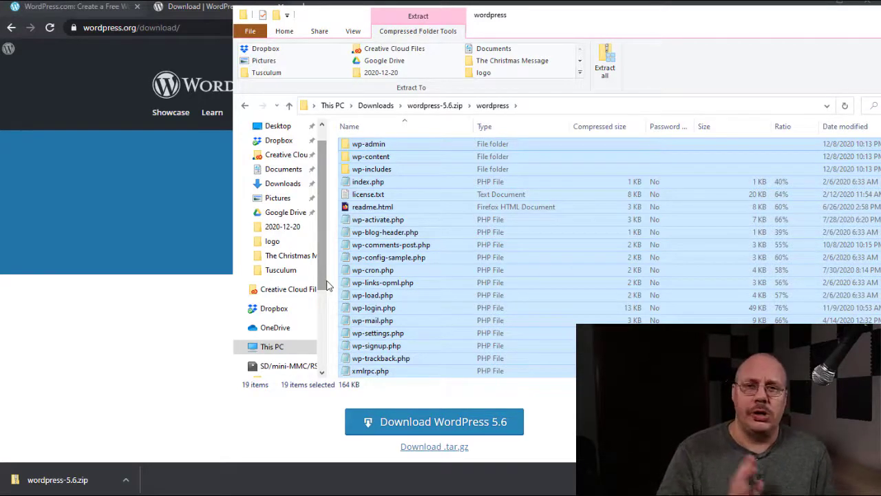
# - Search Google for wamp in the browser and open the WampServer website
pyautogui.click(123, 240)
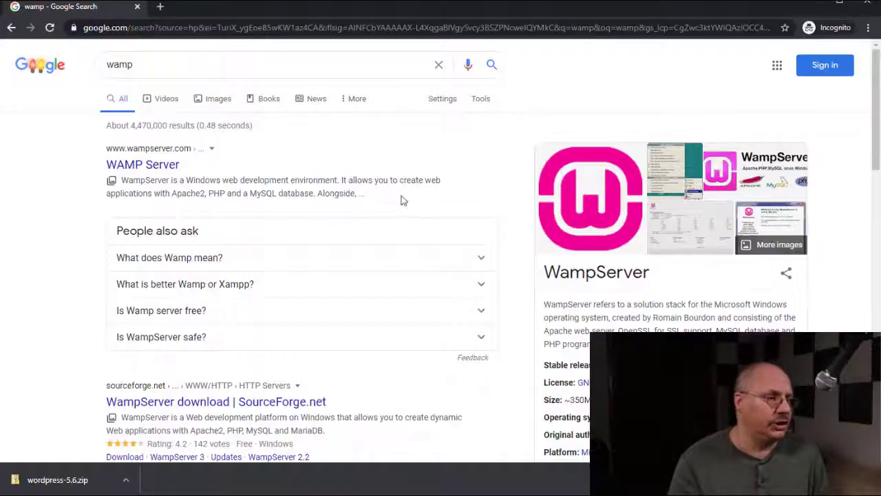
pyautogui.click(123, 171)
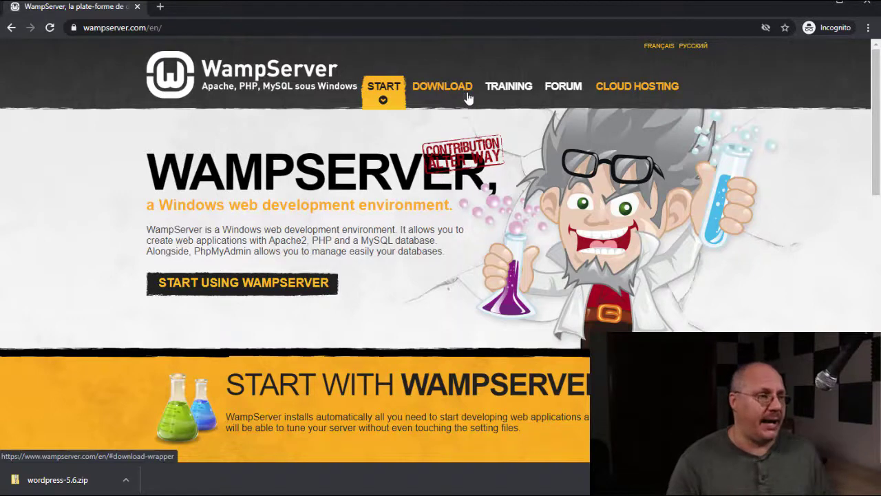
# - Search google.com for mamp, open the MAMP & MAMP PRO website, and look over the MAMP for Windows description
pyautogui.click(478, 28)
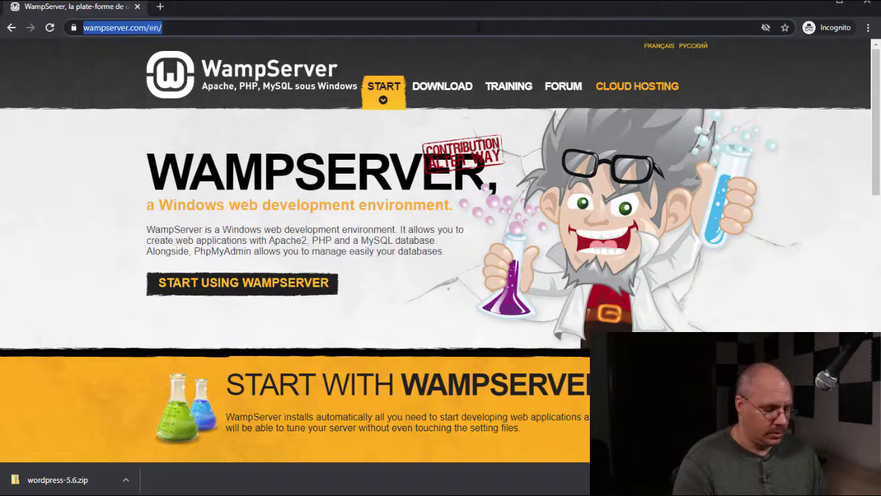
pyautogui.write('google.com')
pyautogui.press('Return')
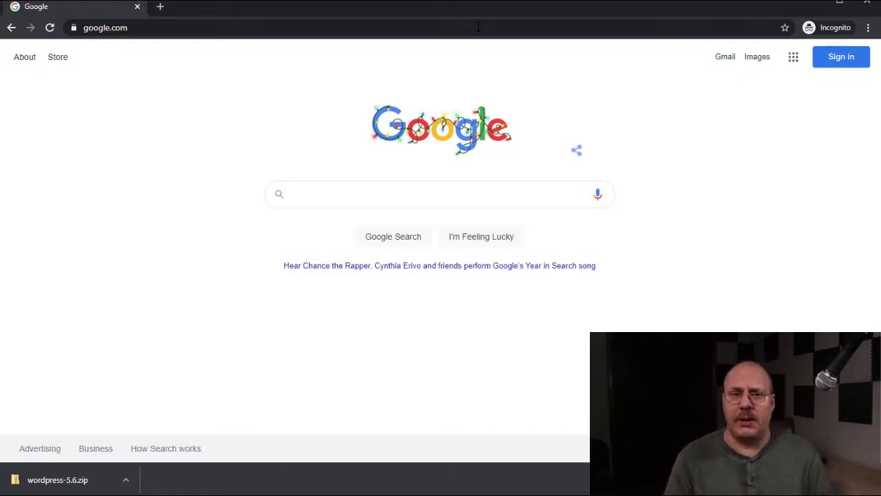
pyautogui.write('mamp')
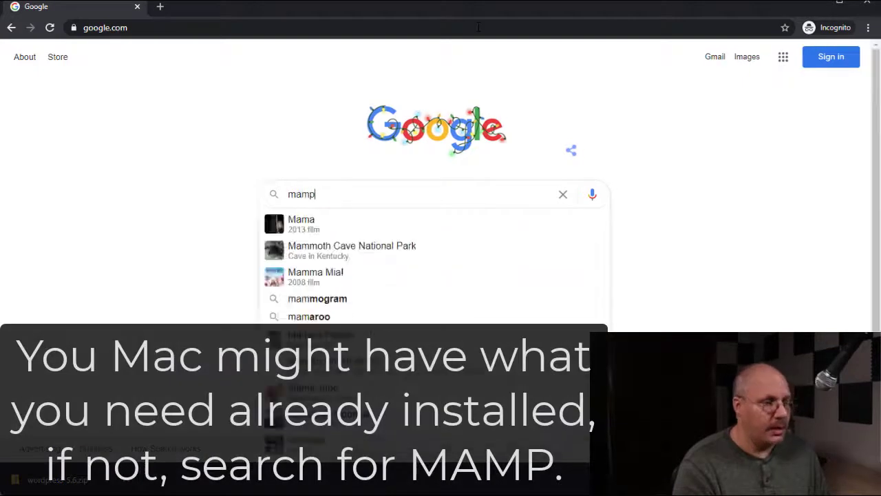
pyautogui.press('Return')
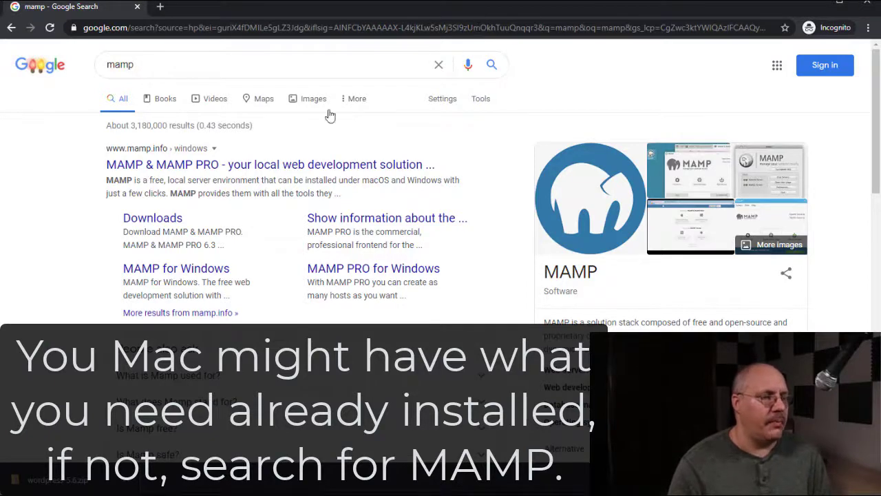
pyautogui.click(293, 170)
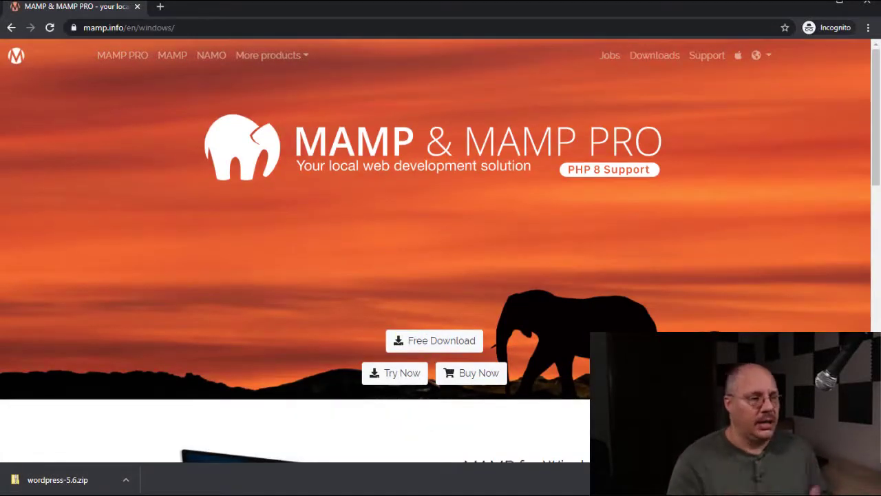
pyautogui.scroll(-4, 440, 275)
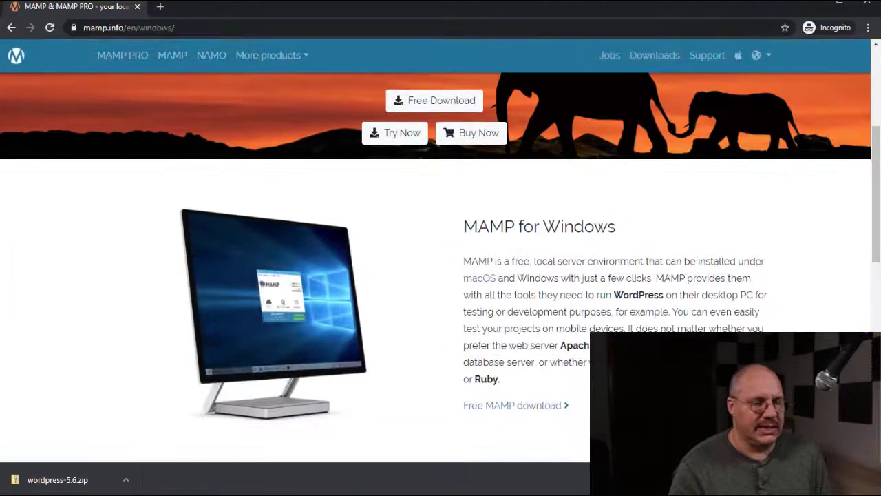
pyautogui.scroll(-1, 440, 275)
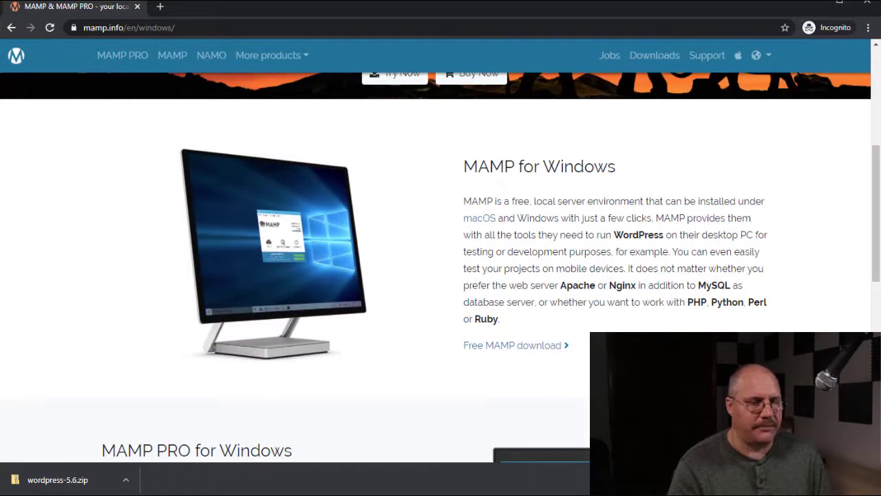
pyautogui.scroll(1, 441, 276)
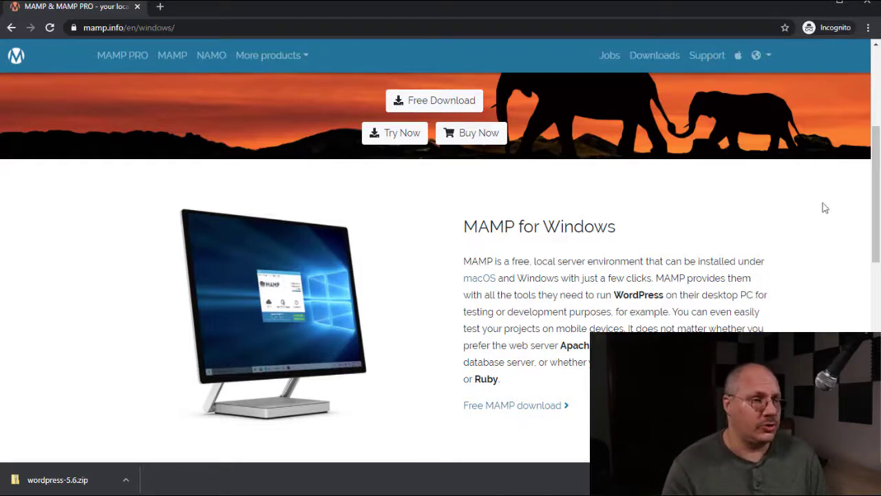
pyautogui.click(822, 13)
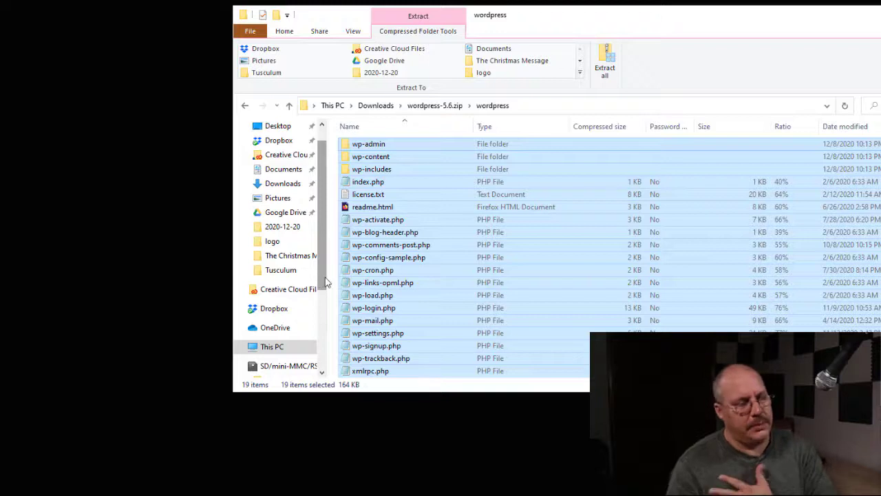
pyautogui.click(536, 109)
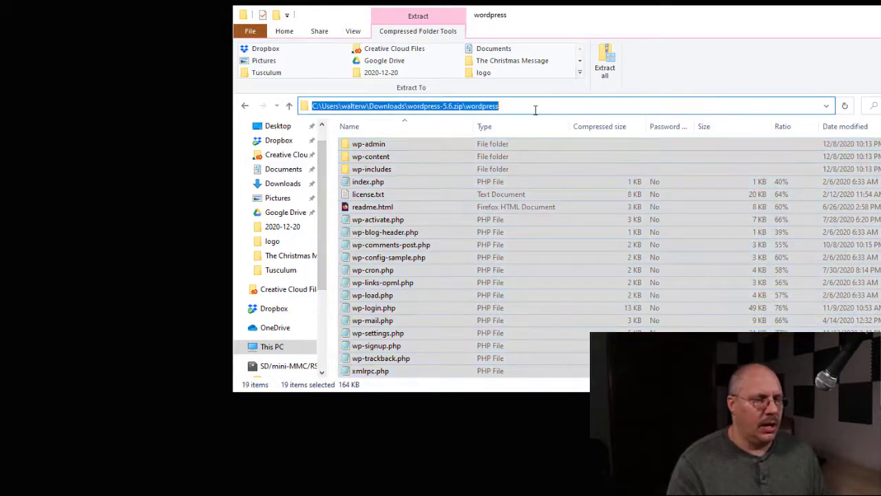
pyautogui.write('c:\\wa')
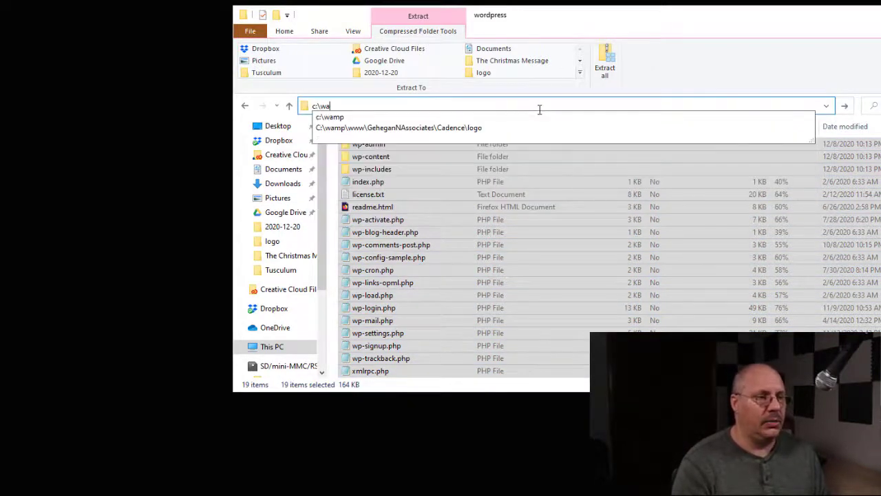
pyautogui.write('mp\\www')
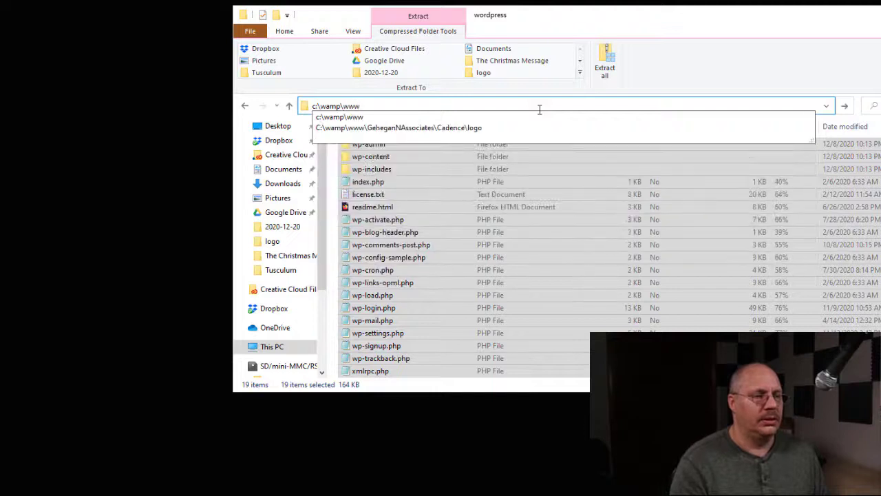
pyautogui.press('Return')
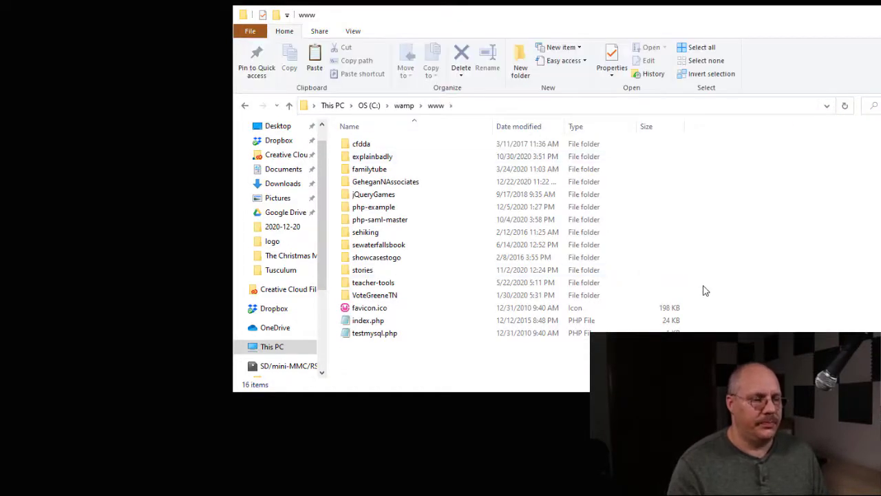
# - Create a folder named wordpress-demo in the www folder and paste the copied WordPress files into it
pyautogui.rightClick(703, 286)
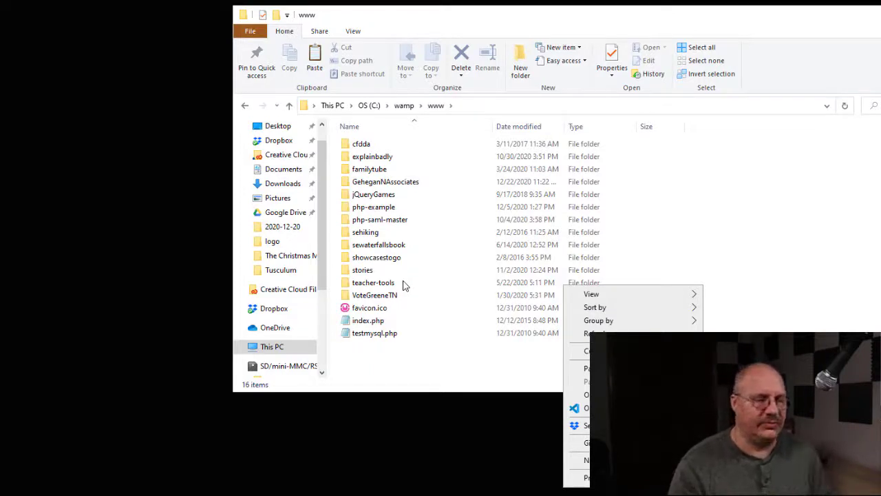
pyautogui.moveTo(619, 460)
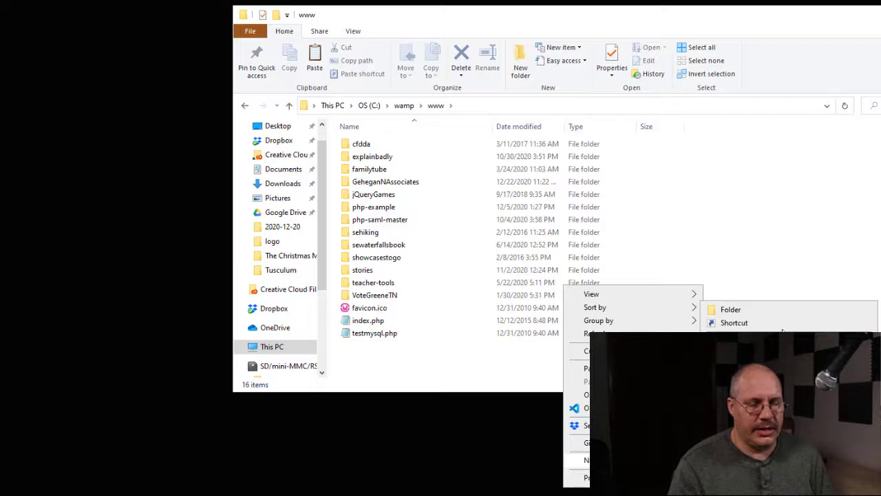
pyautogui.click(762, 314)
pyautogui.write('wo')
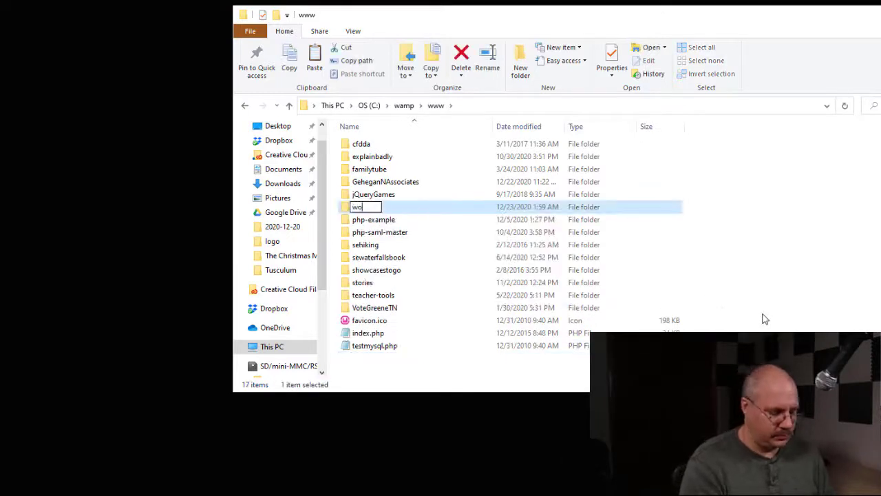
pyautogui.write('rdpress')
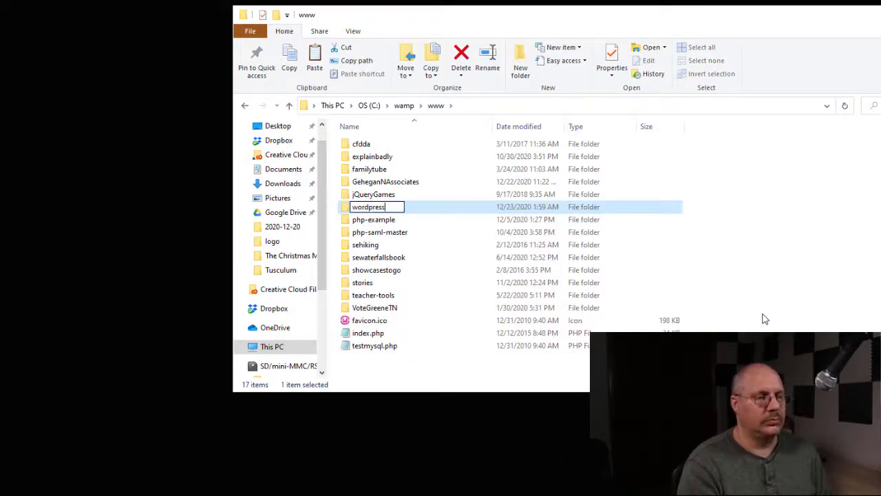
pyautogui.write('-demo')
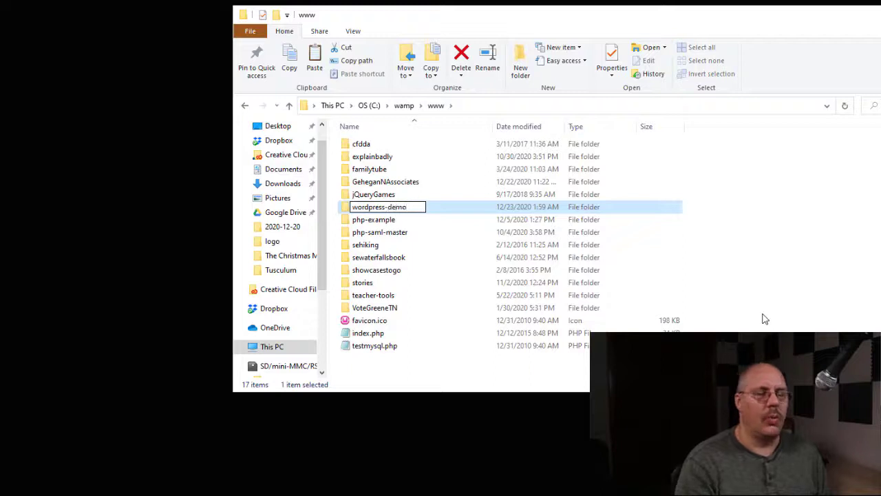
pyautogui.press('Return')
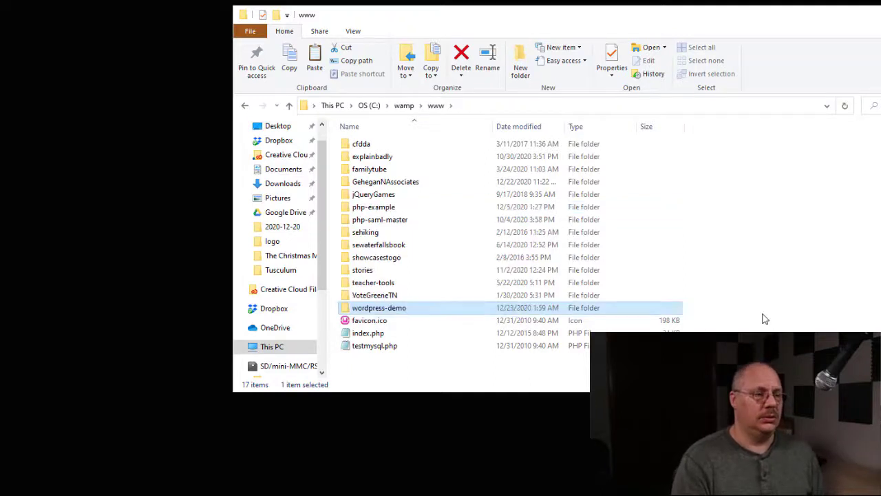
pyautogui.press('Return')
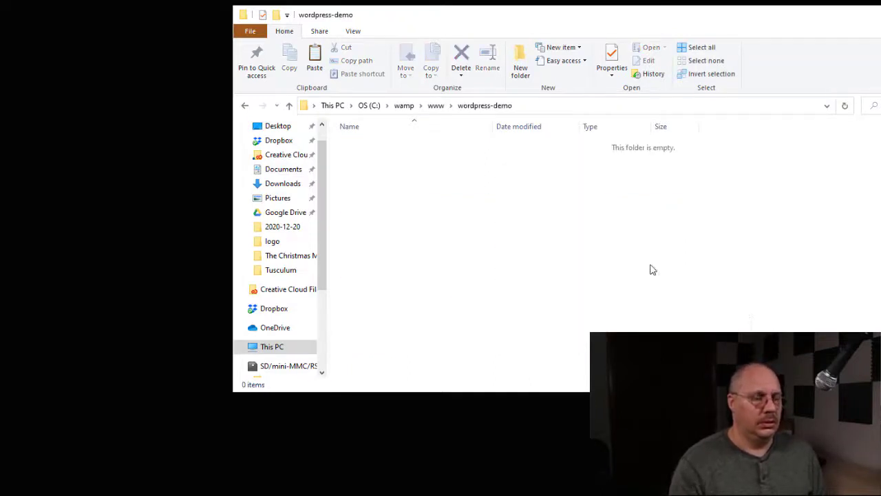
pyautogui.hotkey('ctrl', 'v')
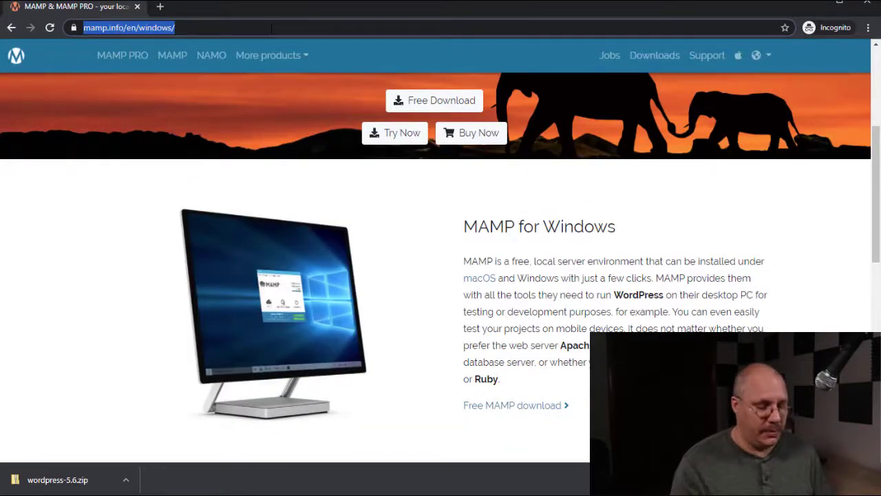
# - Switch to the browser, load the localhost WampServer homepage, and open phpMyAdmin from its aliases
pyautogui.write('loc')
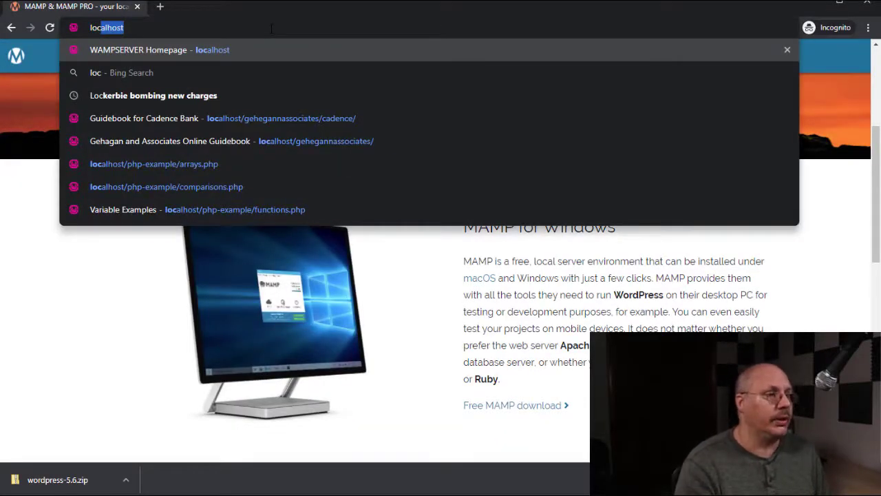
pyautogui.press('Return')
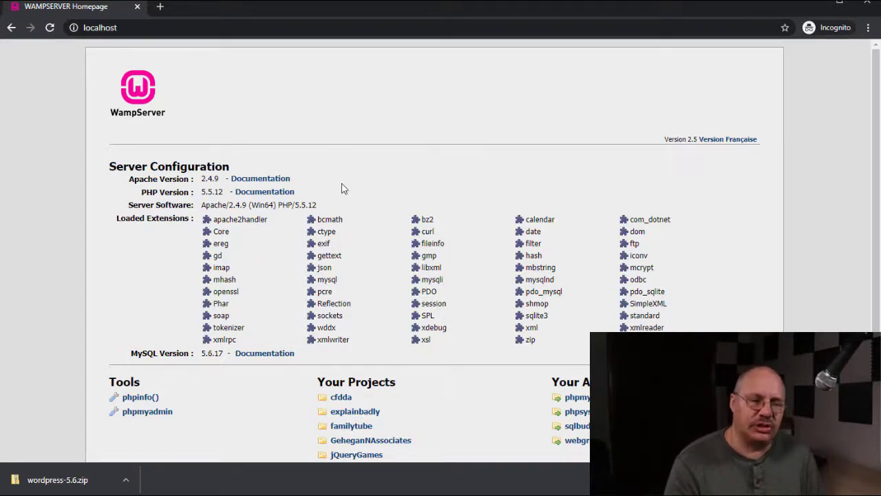
pyautogui.scroll(-2, 342, 183)
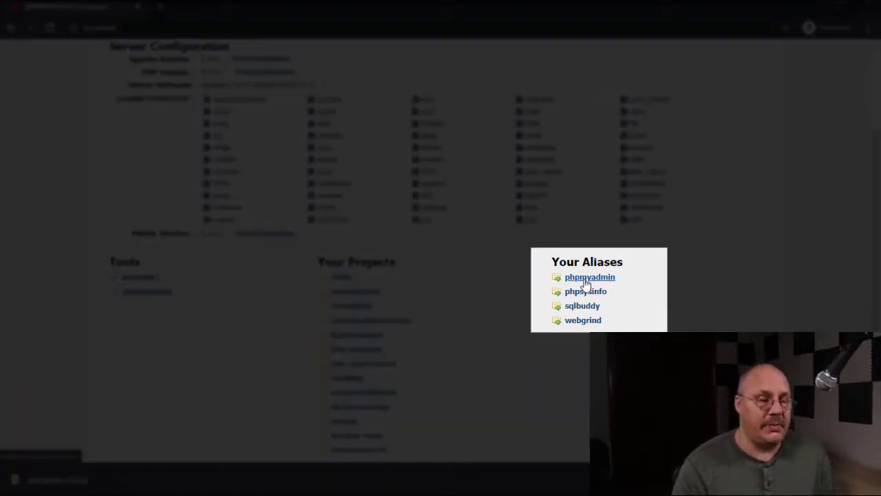
pyautogui.click(585, 278)
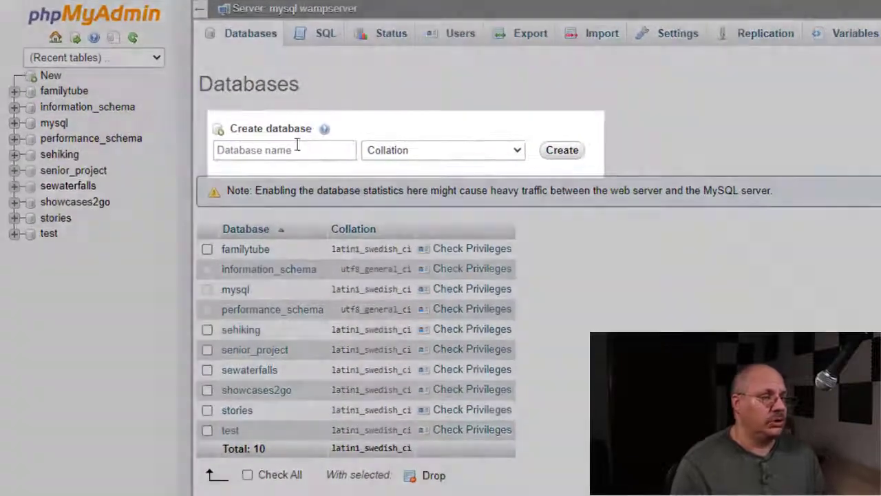
# - Create a new database named wp_example, leaving the collation at its default
pyautogui.click(221, 150)
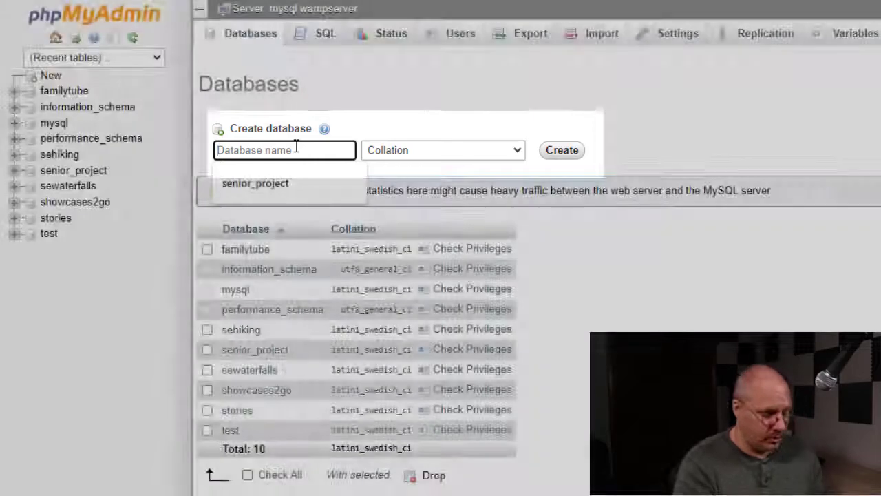
pyautogui.write('wp_example')
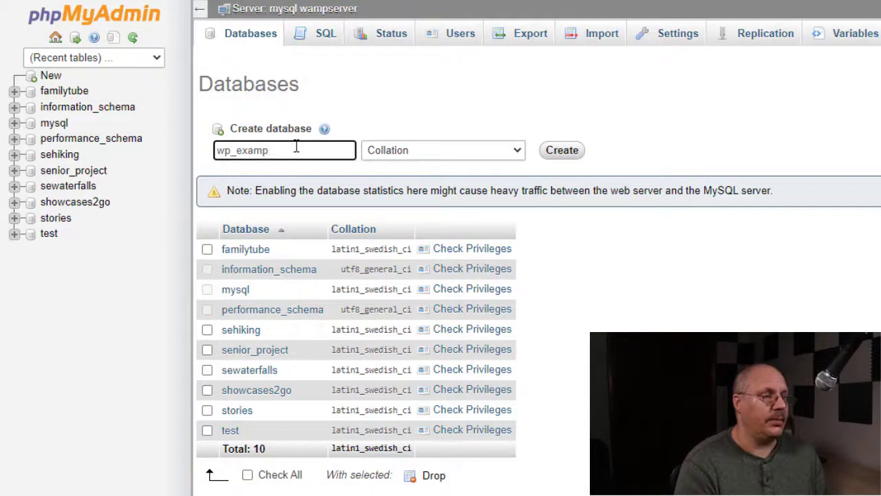
pyautogui.click(559, 151)
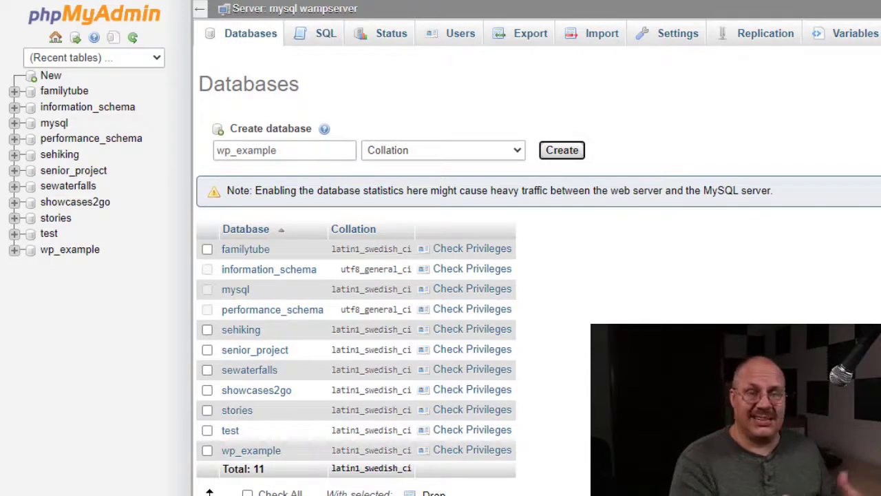
# - Switch to File Explorer, open readme.html from the wordpress-demo folder and examine its Famous 5-minute install instructions
pyautogui.hotkey('alt', 'Tab')
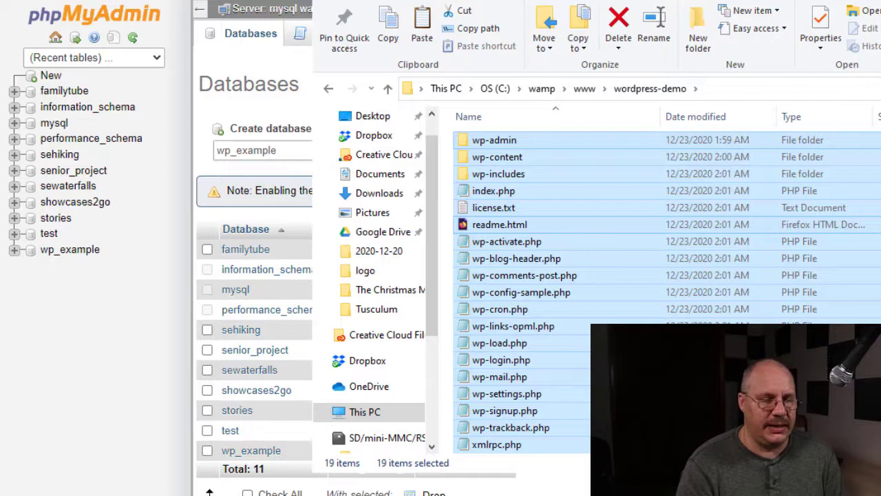
pyautogui.click(877, 289)
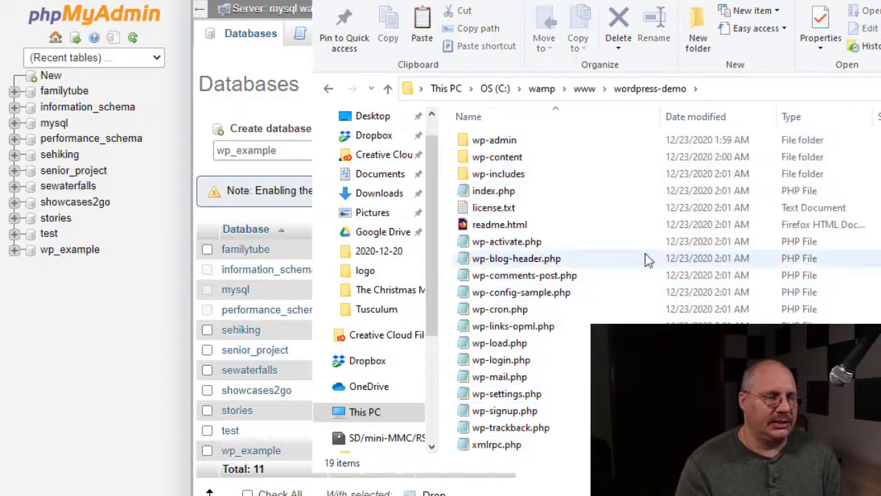
pyautogui.doubleClick(500, 228)
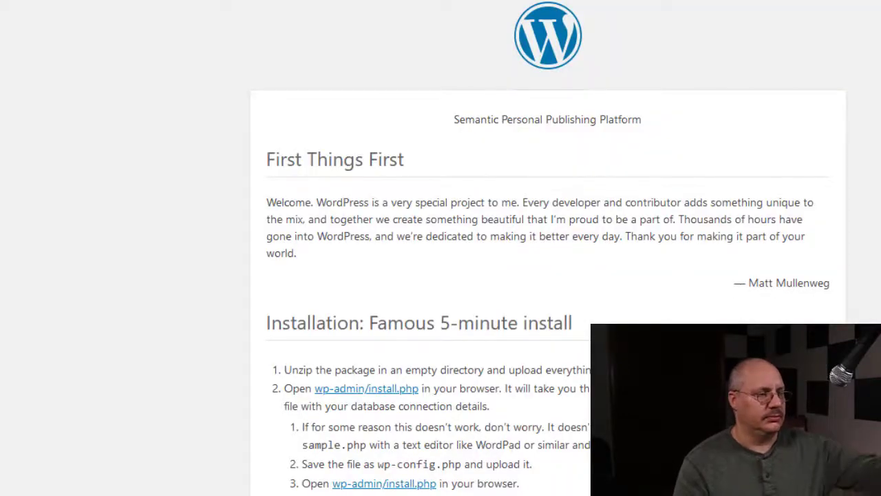
pyautogui.scroll(-3, 548, 275)
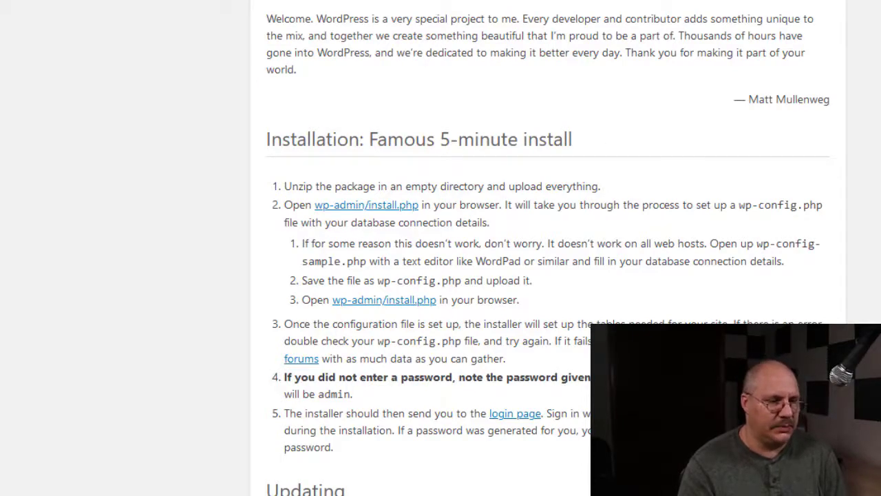
# - Return to the wordpress-demo folder, open wp-config-sample.php in Notepad and save a copy in the same folder as wp-config.php
pyautogui.hotkey('alt', 'Tab')
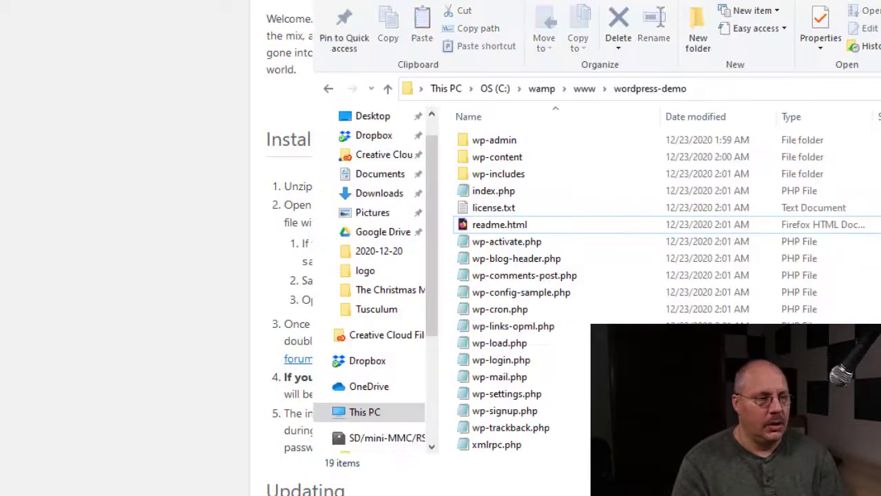
pyautogui.click(562, 293)
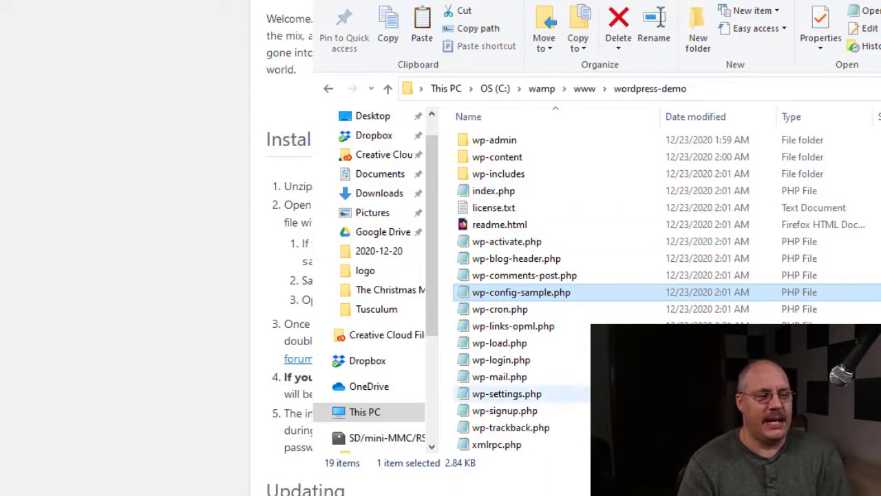
pyautogui.doubleClick(553, 296)
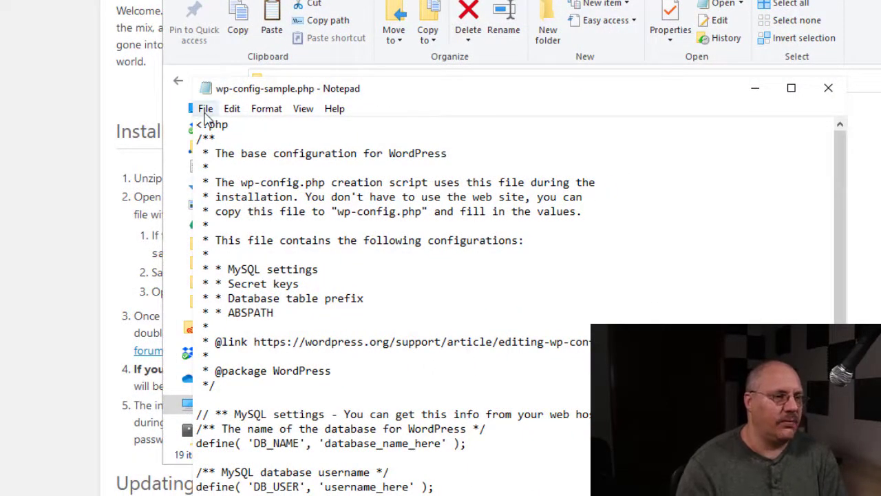
pyautogui.click(205, 108)
pyautogui.click(242, 197)
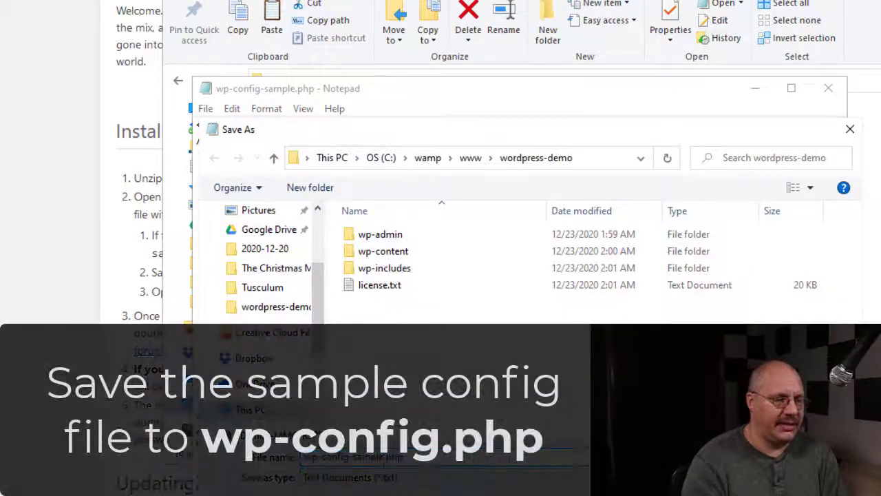
pyautogui.press('BackSpace')
pyautogui.press('BackSpace')
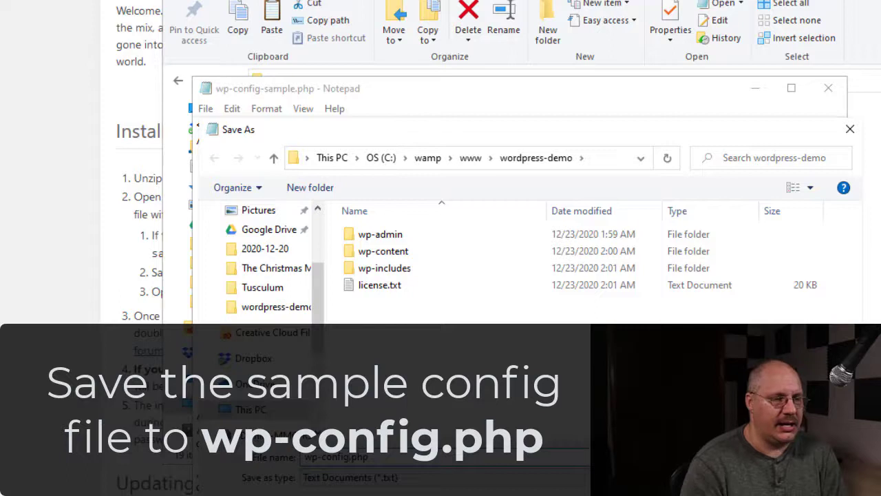
pyautogui.press('Return')
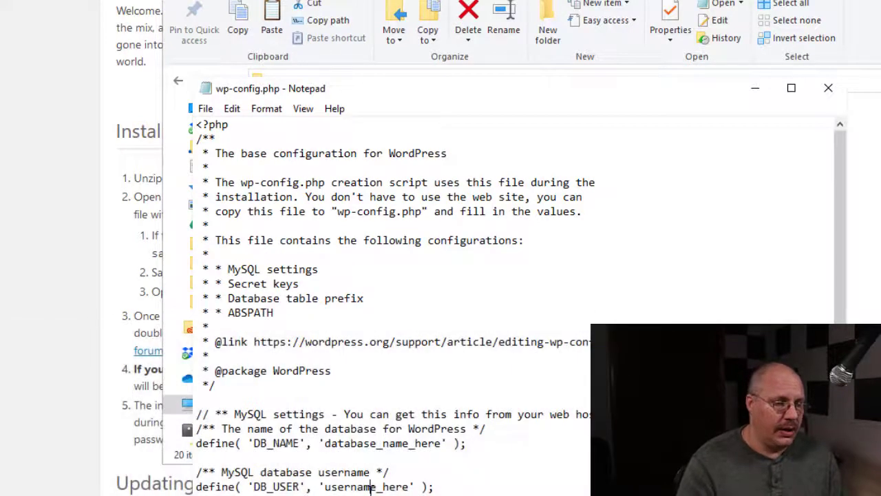
# - Copy the database name wp_example from phpMyAdmin and use it to replace the DB_NAME placeholder in wp-config.php
pyautogui.doubleClick(372, 487)
pyautogui.doubleClick(381, 445)
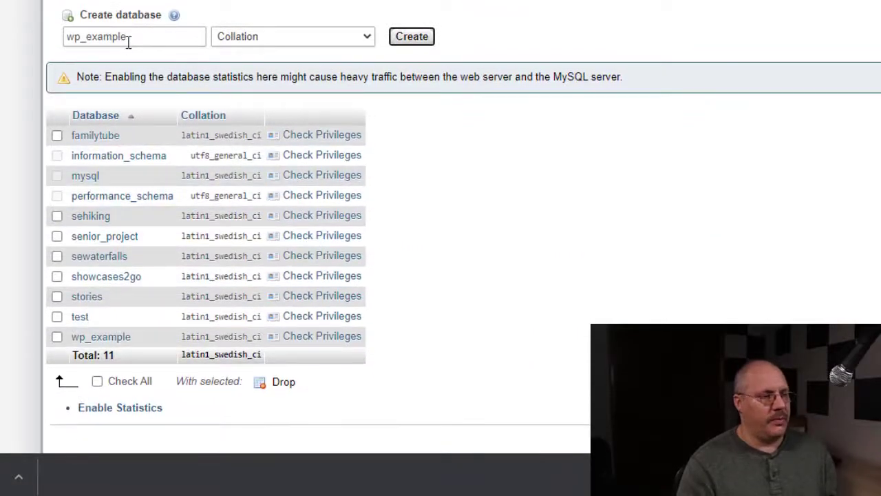
pyautogui.click(128, 40)
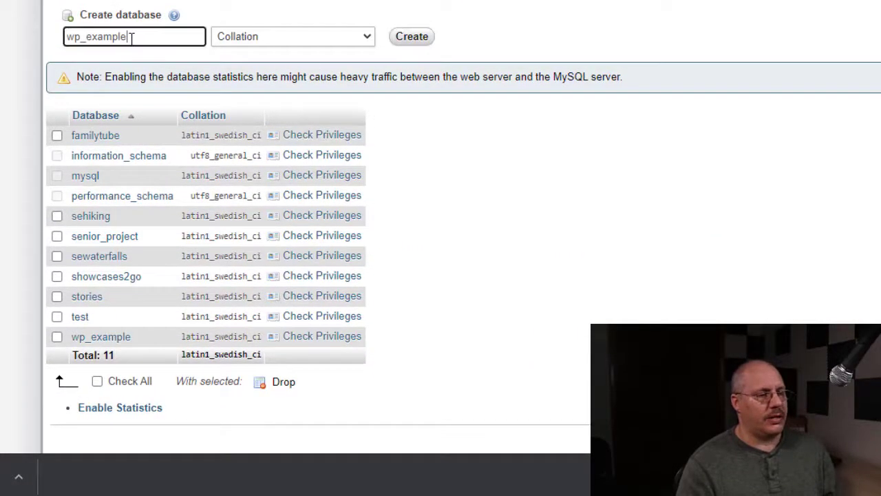
pyautogui.hotkey('ctrl', 'a')
pyautogui.hotkey('ctrl', 'c')
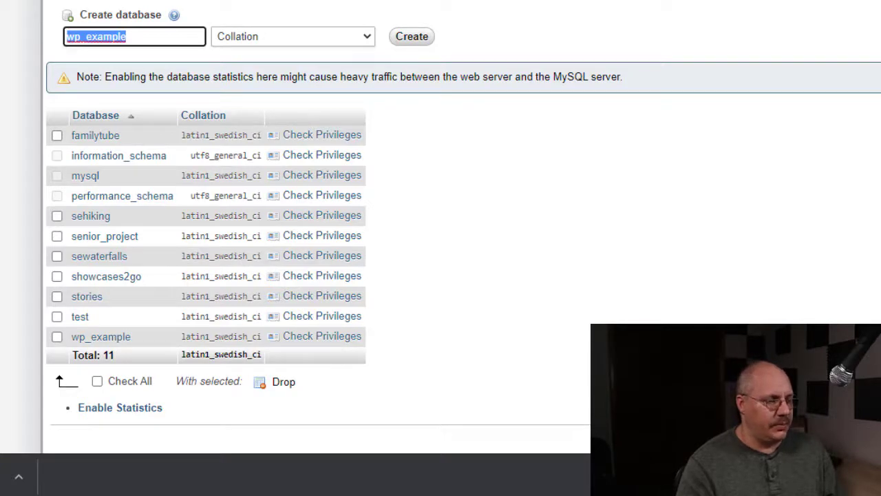
pyautogui.hotkey('alt', 'Tab')
pyautogui.click(445, 336)
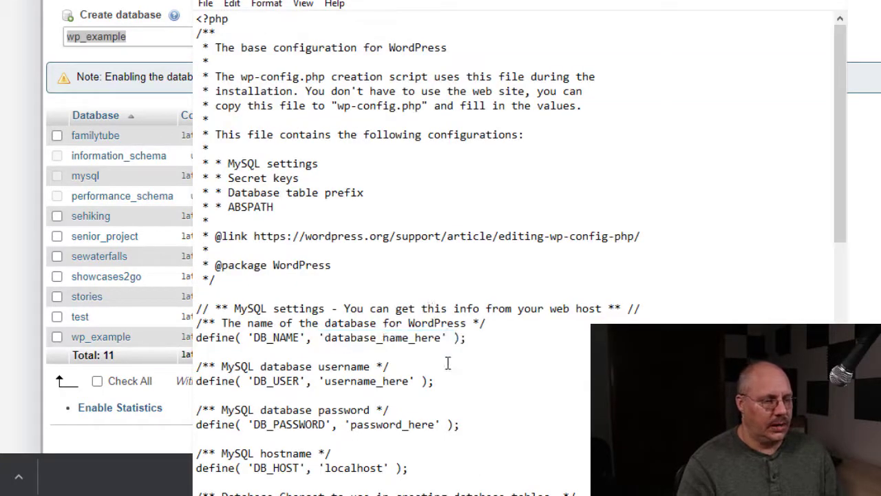
pyautogui.hotkey('ctrl', 'shift', 'Left')
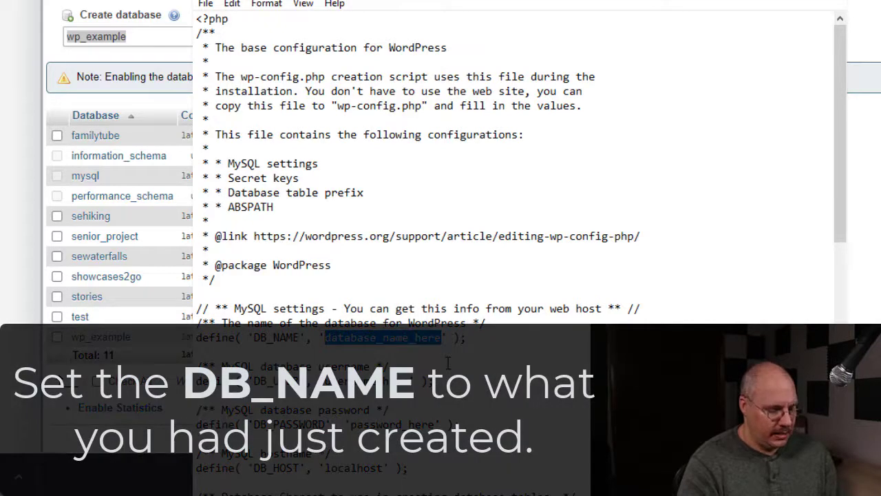
pyautogui.hotkey('ctrl', 'v')
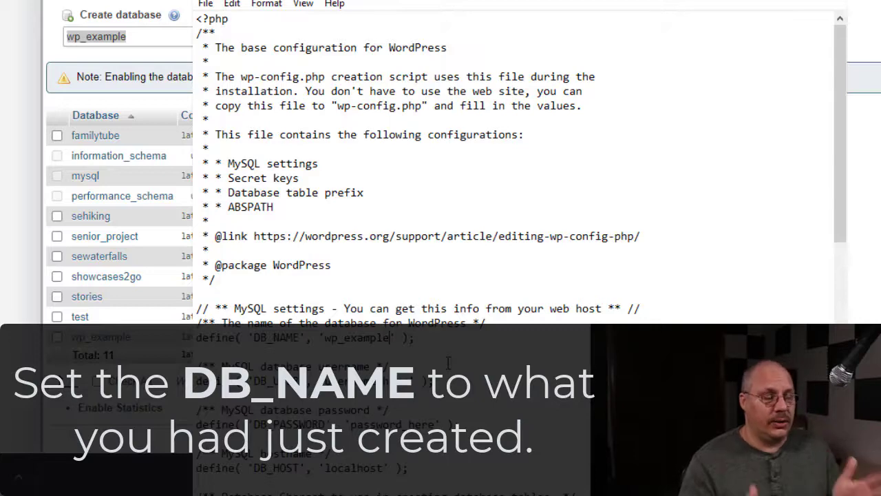
# - Set DB_USER to root and empty the DB_PASSWORD placeholder between its quotes in wp-config.php
pyautogui.moveTo(413, 381); pyautogui.dragTo(324, 381)
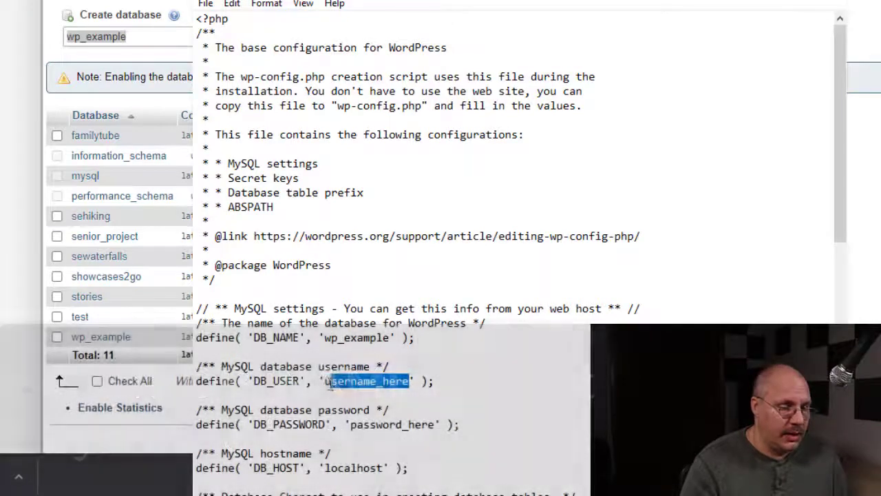
pyautogui.write('root')
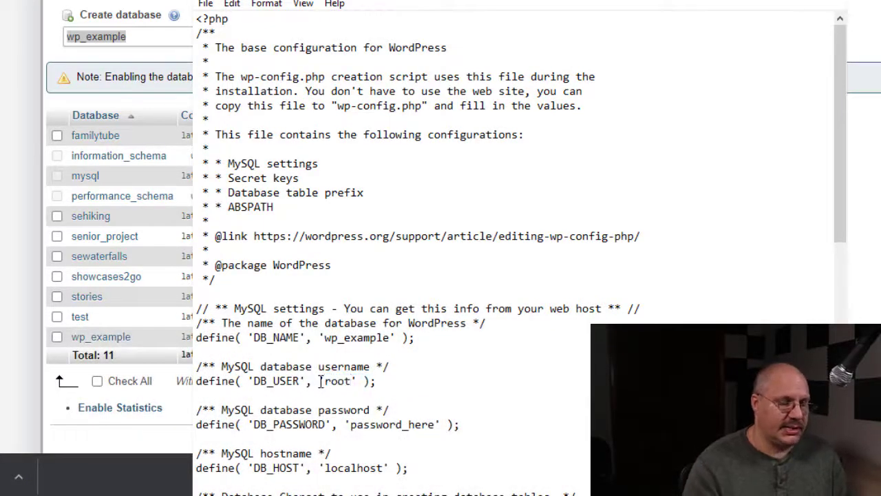
pyautogui.moveTo(435, 425); pyautogui.dragTo(353, 425)
pyautogui.press('BackSpace')
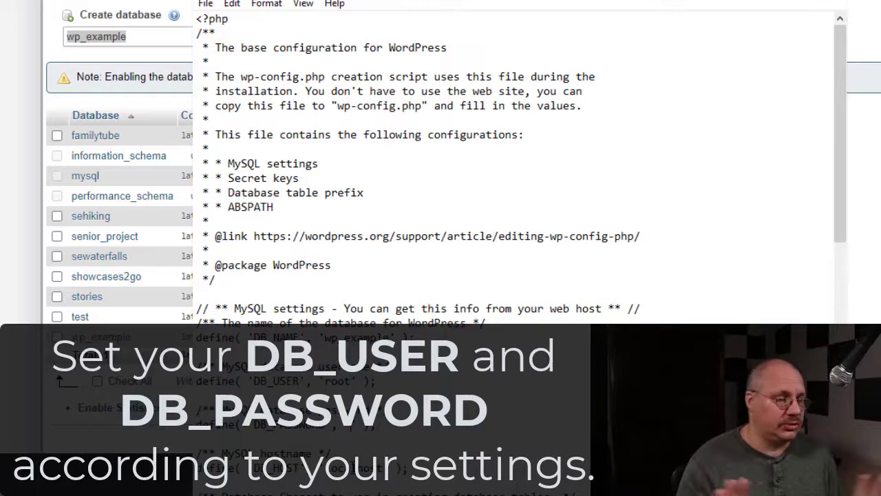
pyautogui.scroll(-8, 369, 460)
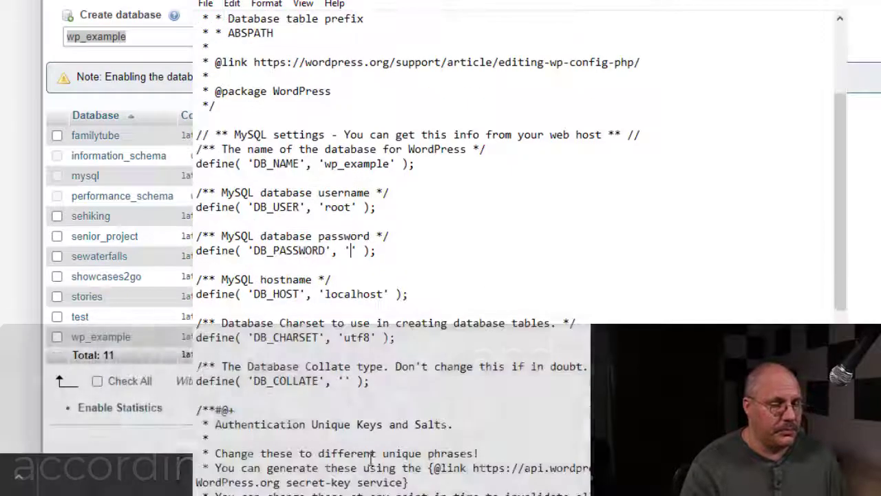
pyautogui.scroll(-1, 368, 460)
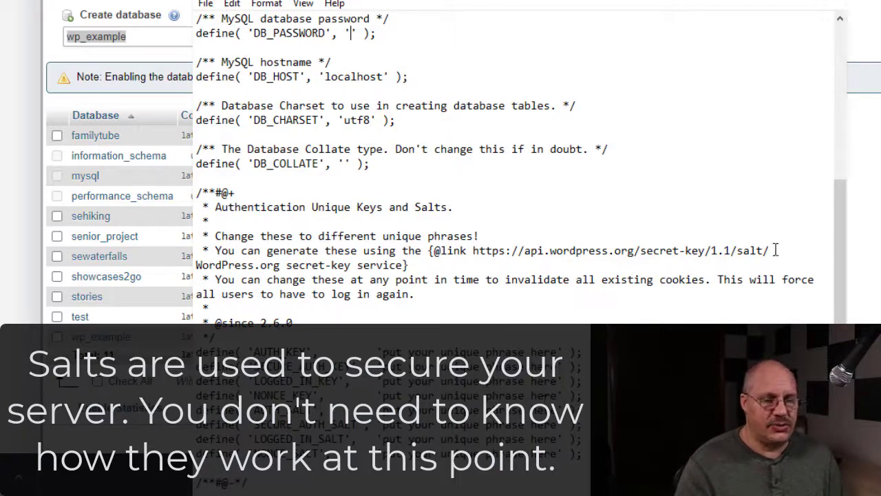
pyautogui.moveTo(777, 250); pyautogui.dragTo(473, 250)
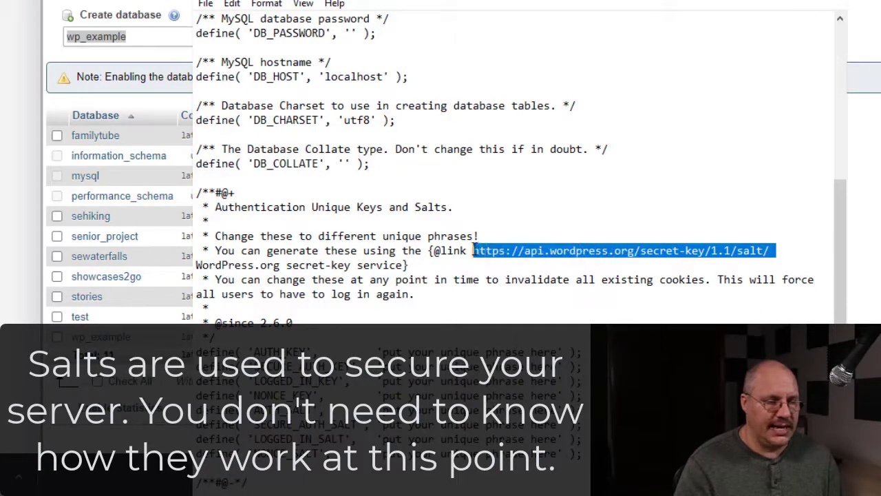
pyautogui.click(2, 126)
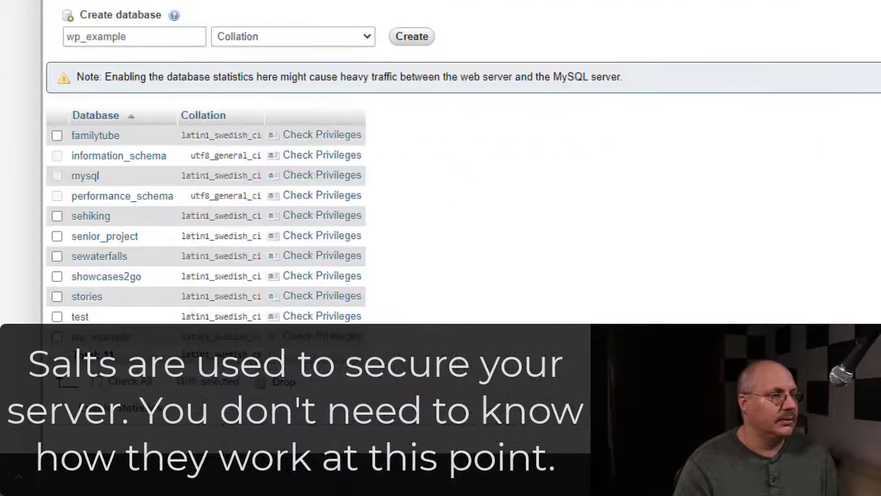
pyautogui.hotkey('ctrl', 'shift', 'n')
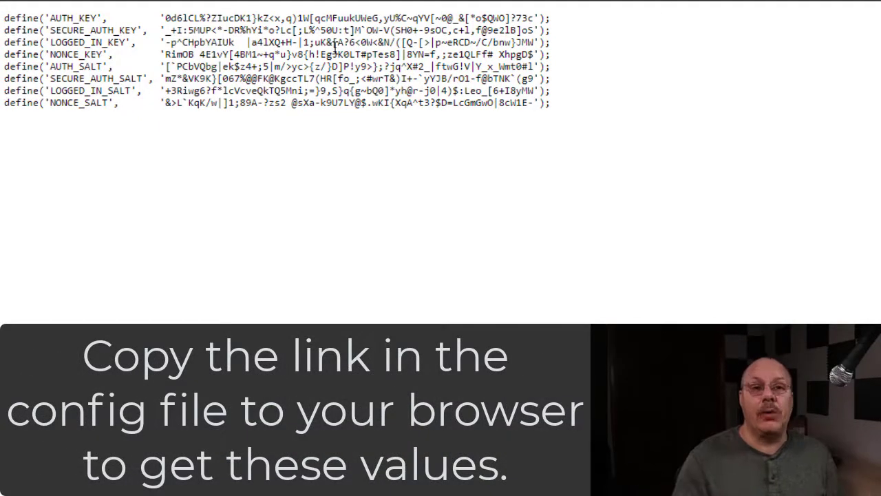
# - Reload the secret-key page several times to generate a fresh set of authentication keys and salts
pyautogui.press('F5')
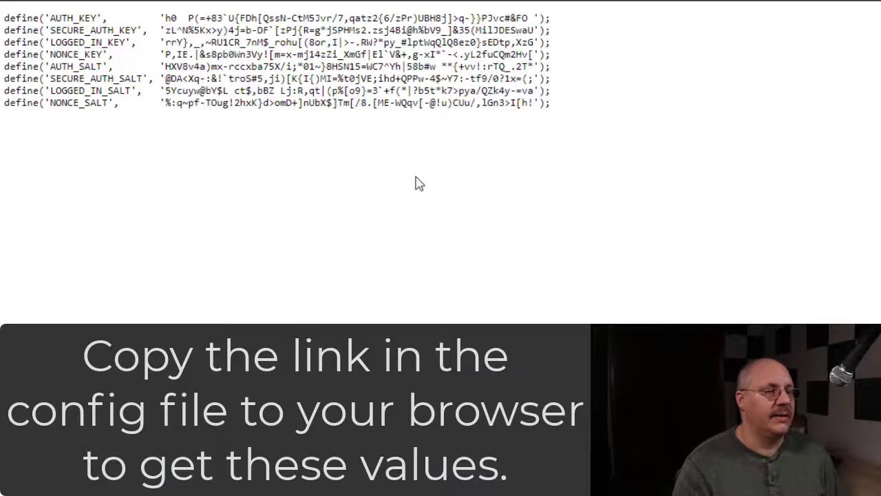
pyautogui.press('F5')
pyautogui.press('F5')
pyautogui.press('F5')
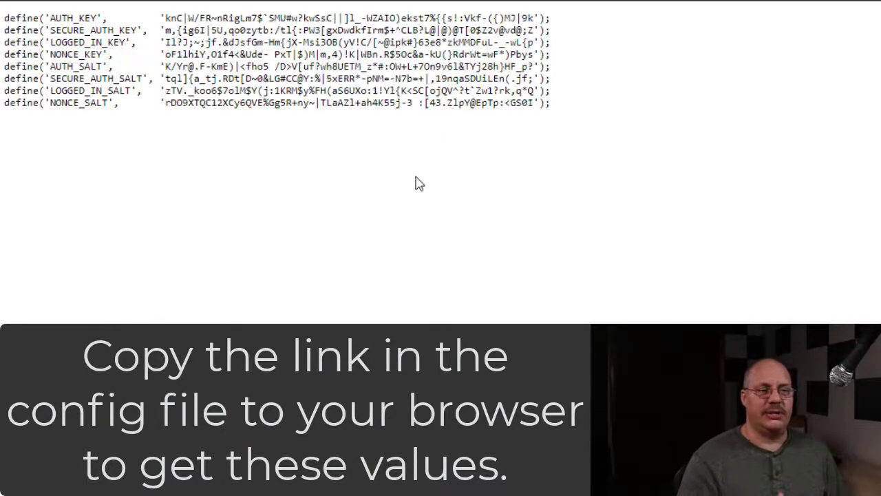
pyautogui.press('F5')
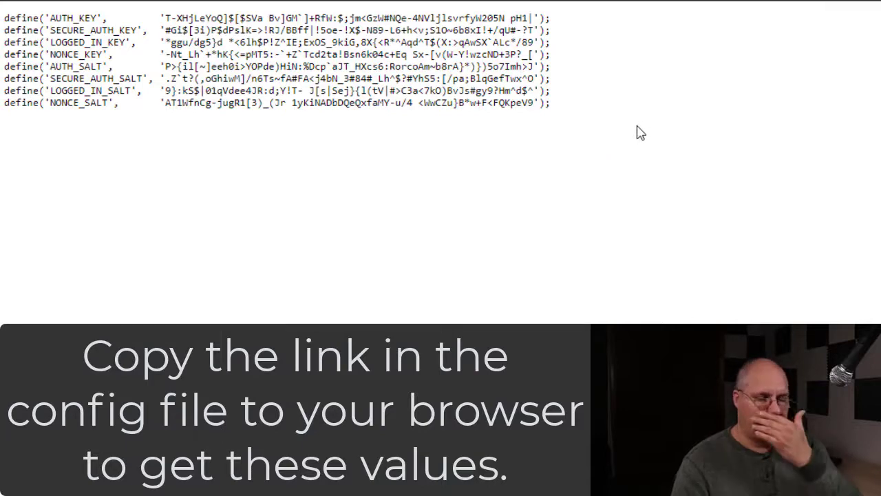
# - Copy the generated keys and salts from the browser and paste them over the AUTH_KEY to NONCE_SALT placeholder lines in wp-config.php
pyautogui.moveTo(551, 104); pyautogui.dragTo(4, 16)
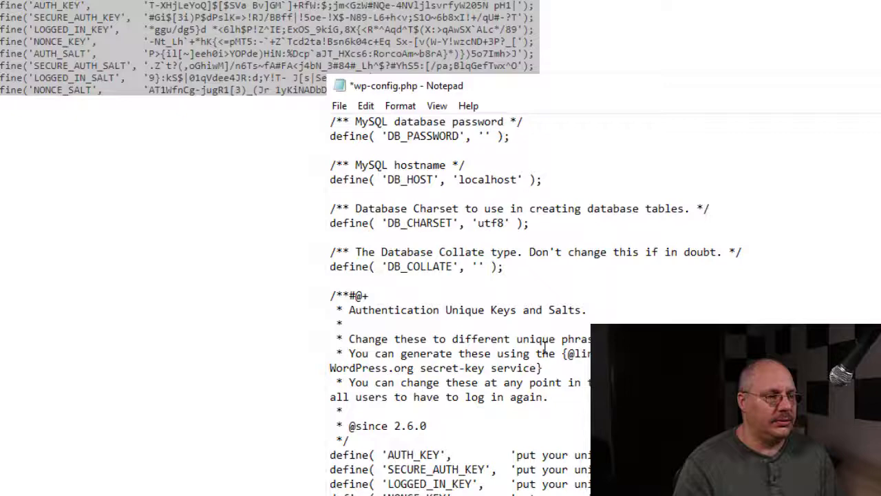
pyautogui.moveTo(582, 453); pyautogui.dragTo(188, 349)
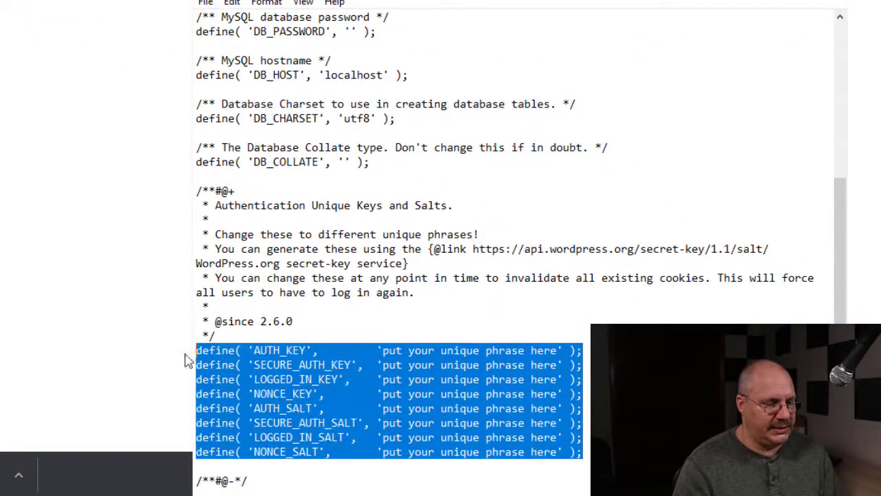
pyautogui.hotkey('ctrl', 'v')
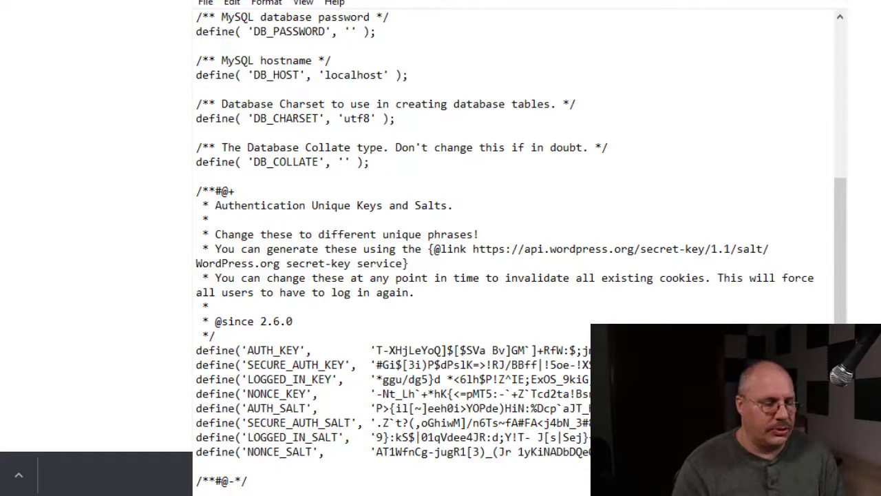
pyautogui.scroll(-4, 521, 248)
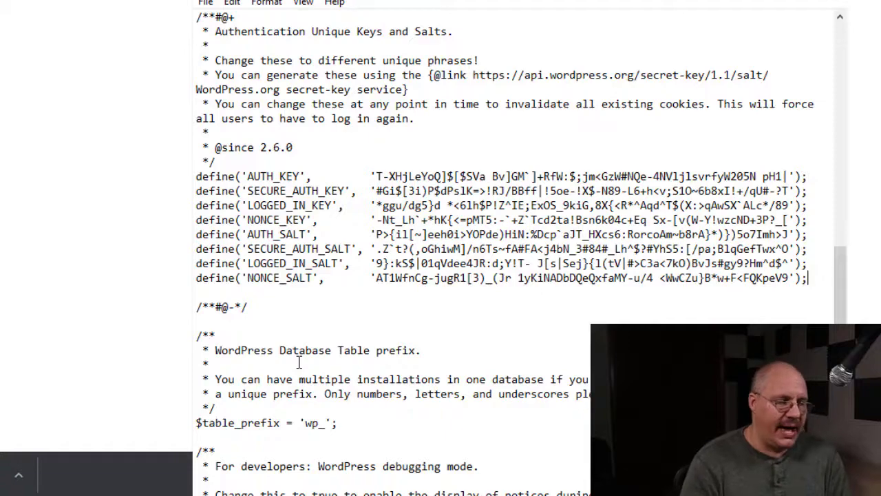
pyautogui.scroll(-4, 303, 351)
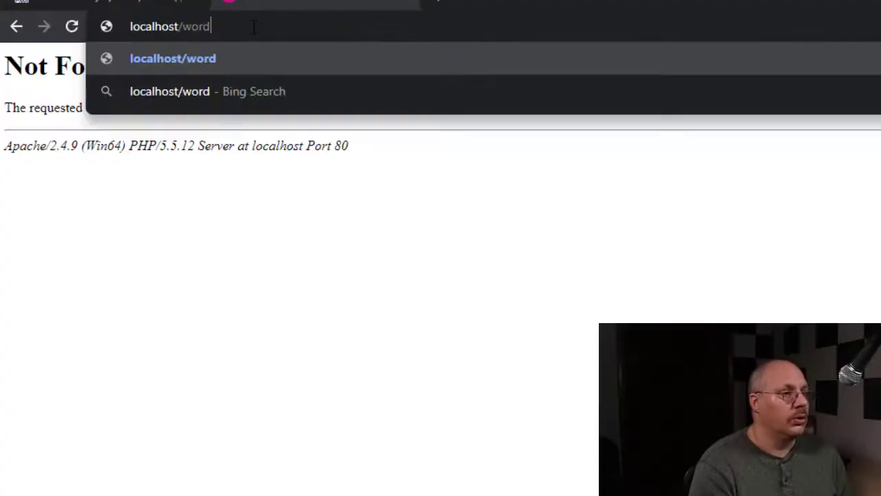
# - Load the new WordPress site in the browser at localhost/wordpress-demo
pyautogui.write('press')
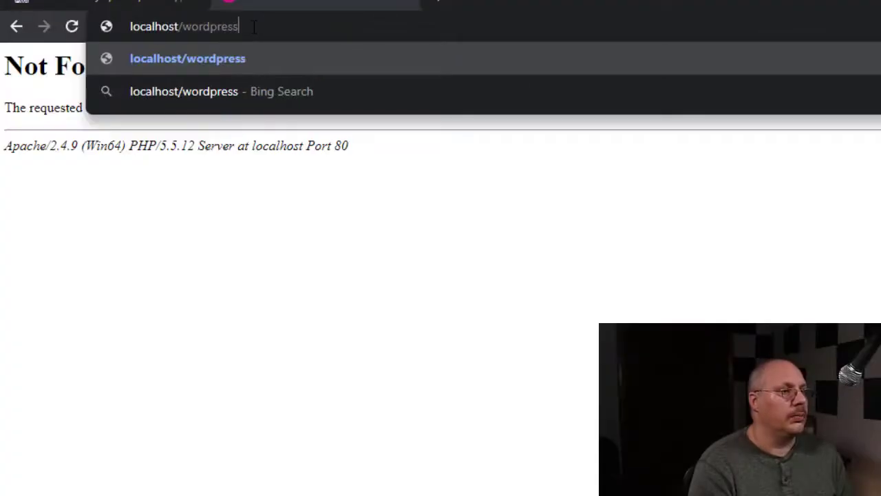
pyautogui.write('-demo')
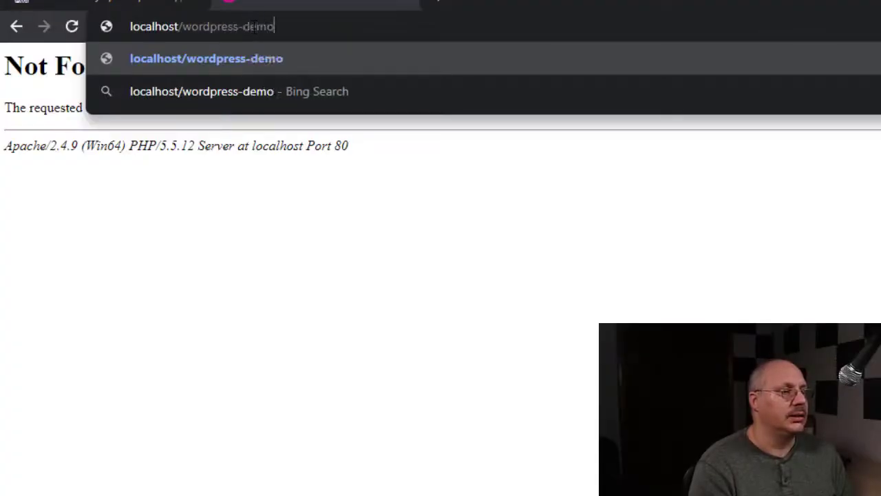
pyautogui.press('Return')
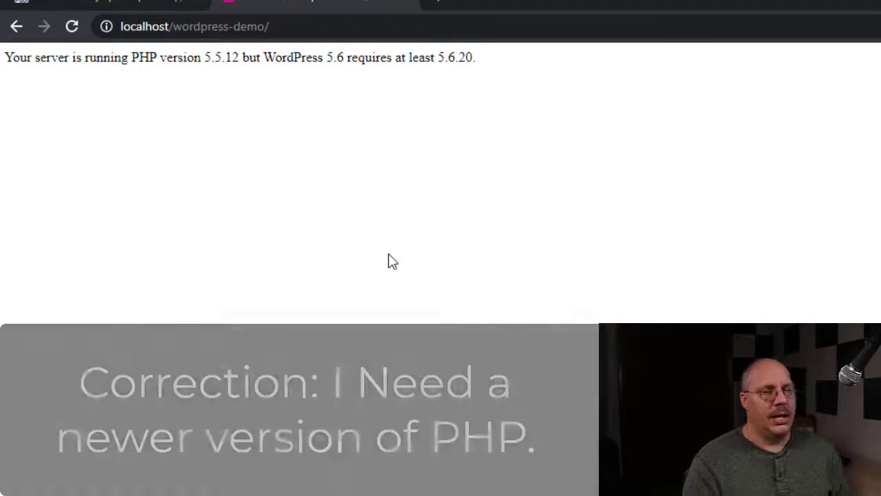